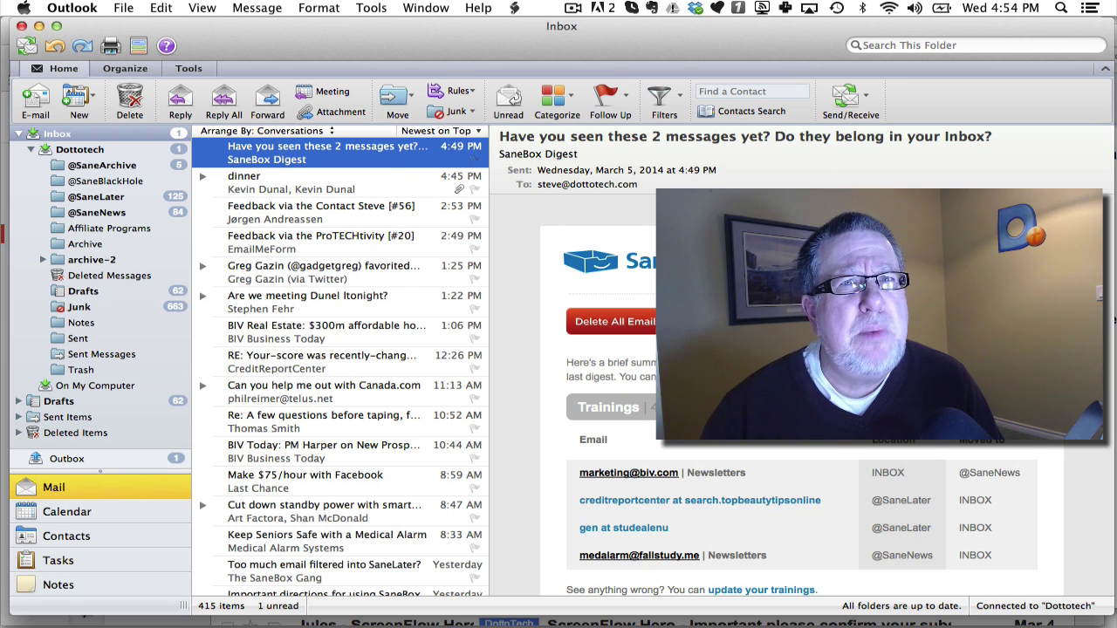
Step: Scroll further down the SaneBox Digest in the reading pane to read more of its training list
{"action": "scroll", "coordinate": [786, 392], "scroll_direction": "down", "scroll_amount": 3}
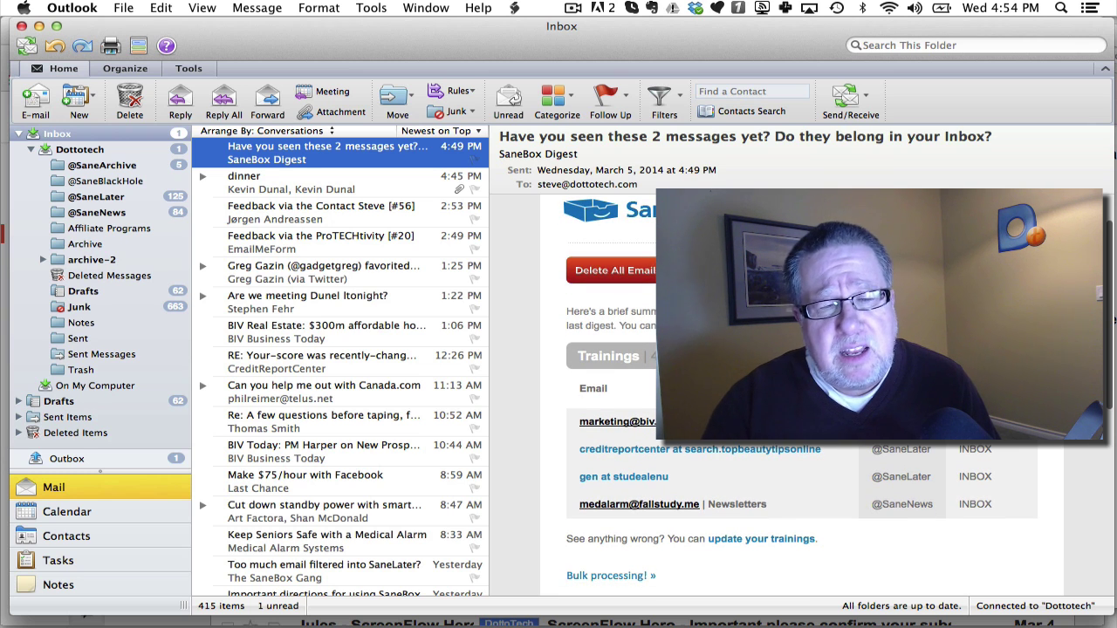
{"action": "scroll", "coordinate": [801, 393], "scroll_direction": "down", "scroll_amount": 1}
{"action": "scroll", "coordinate": [801, 392], "scroll_direction": "down", "scroll_amount": 1}
{"action": "scroll", "coordinate": [801, 393], "scroll_direction": "down", "scroll_amount": 1}
{"action": "scroll", "coordinate": [801, 393], "scroll_direction": "down", "scroll_amount": 1}
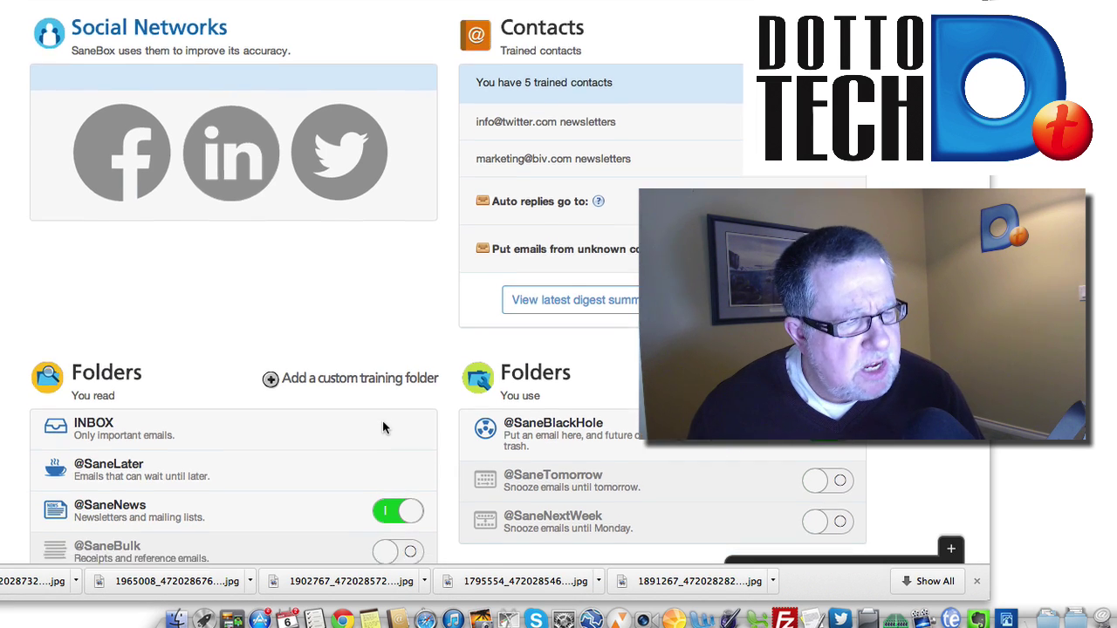
Step: Scroll the SaneBox Settings page down to the Folders lists and the SaneReminders panel
{"action": "scroll", "coordinate": [382, 419], "scroll_direction": "down", "scroll_amount": 5}
{"action": "scroll", "coordinate": [384, 425], "scroll_direction": "down", "scroll_amount": 1}
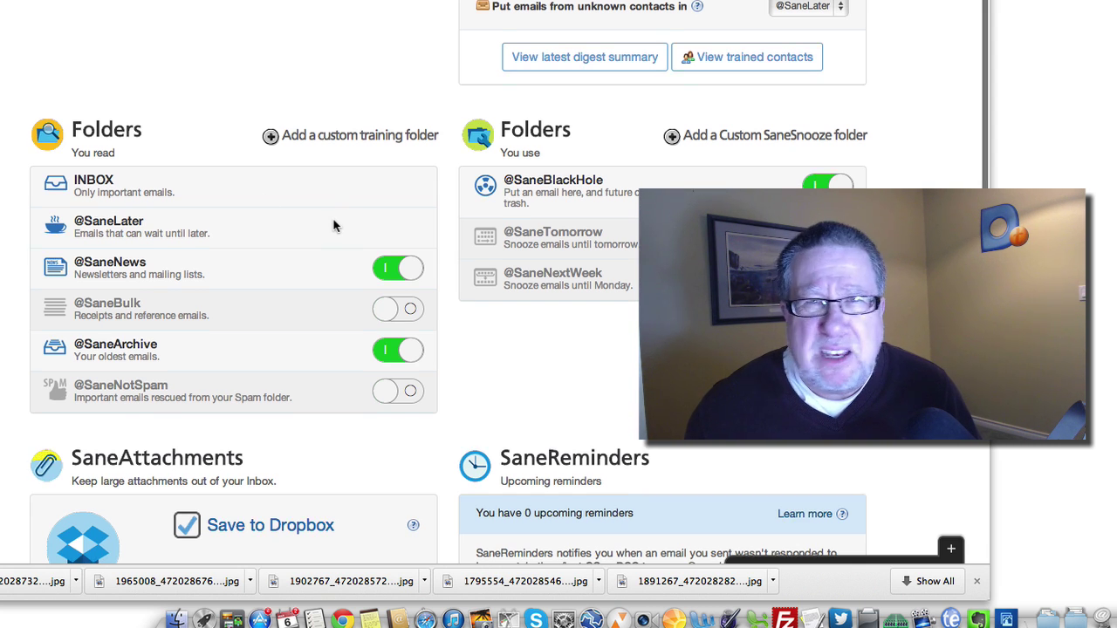
{"action": "scroll", "coordinate": [334, 224], "scroll_direction": "down", "scroll_amount": 2}
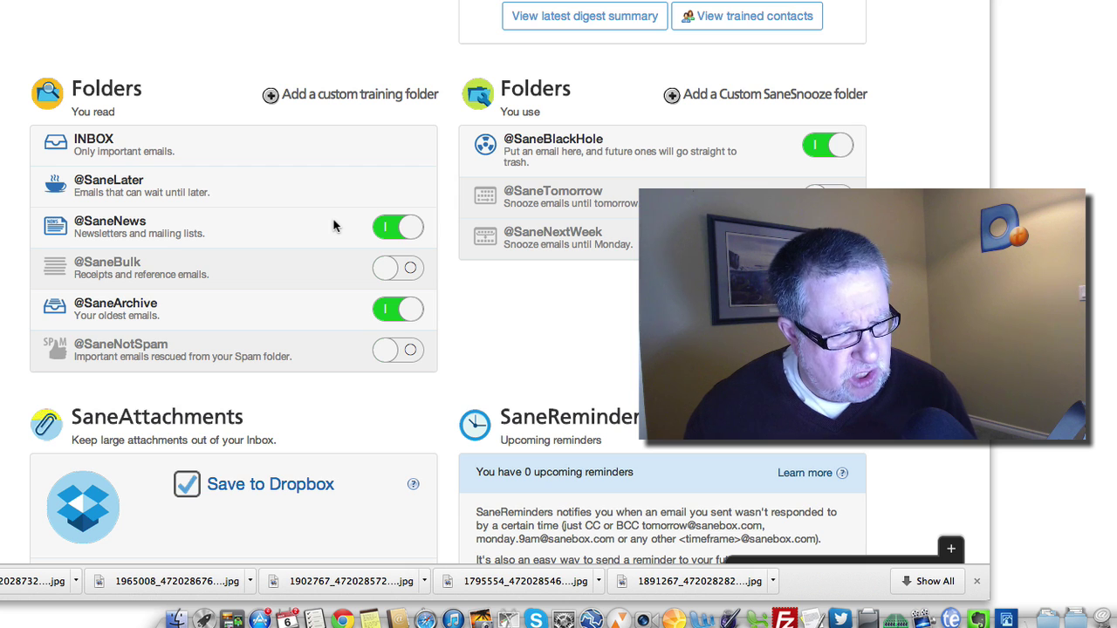
{"action": "scroll", "coordinate": [332, 228], "scroll_direction": "down", "scroll_amount": 2}
{"action": "scroll", "coordinate": [333, 234], "scroll_direction": "down", "scroll_amount": 5}
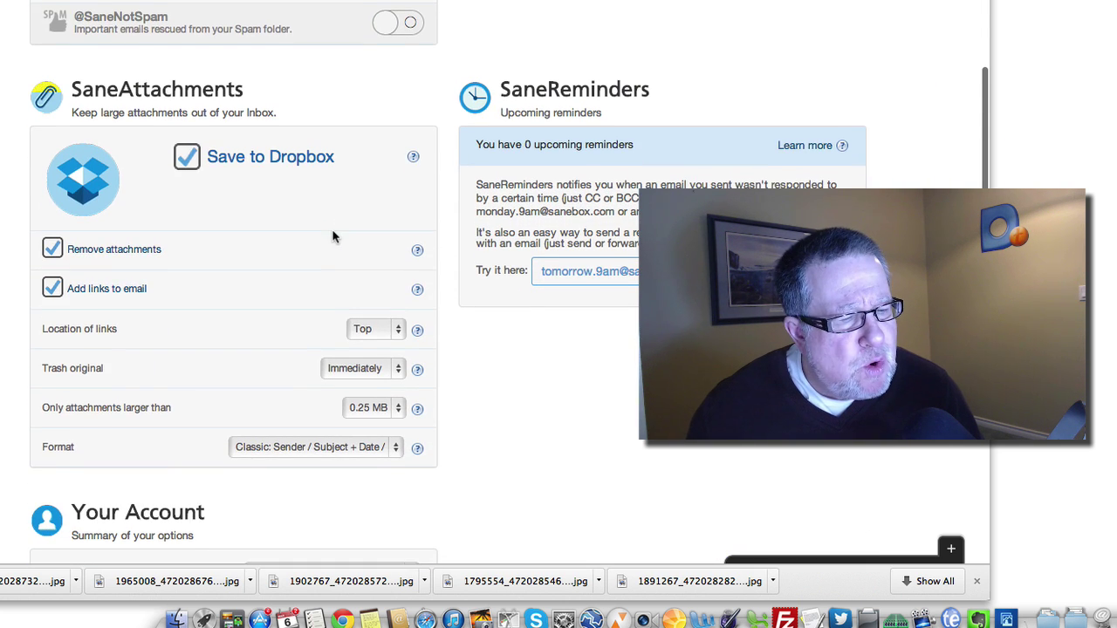
{"action": "scroll", "coordinate": [336, 236], "scroll_direction": "down", "scroll_amount": 1}
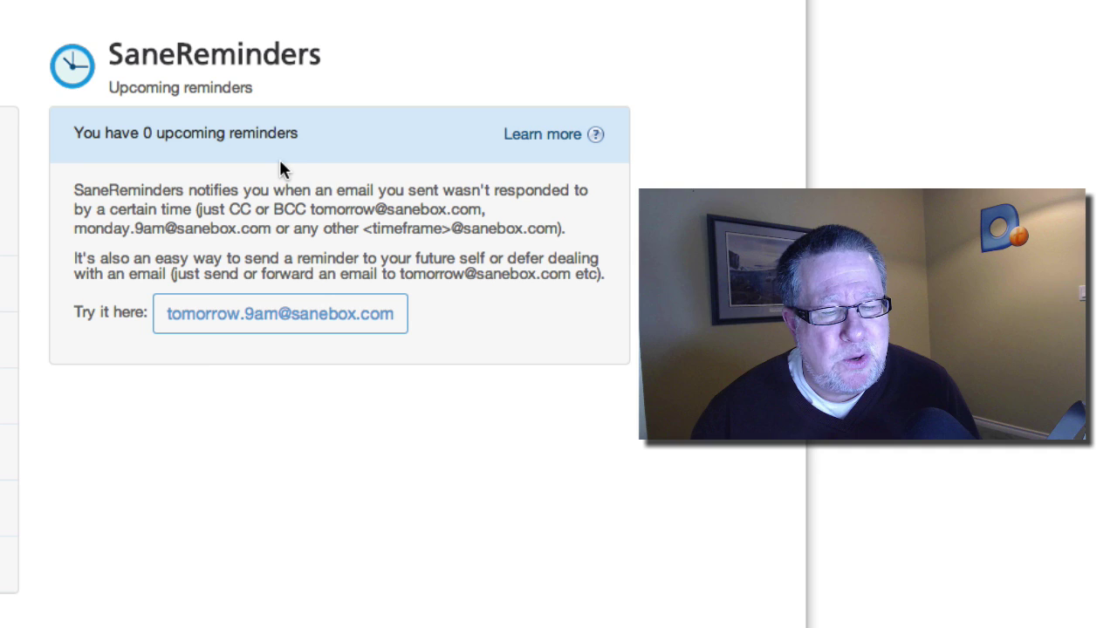
{"action": "type", "text": "Ye"}
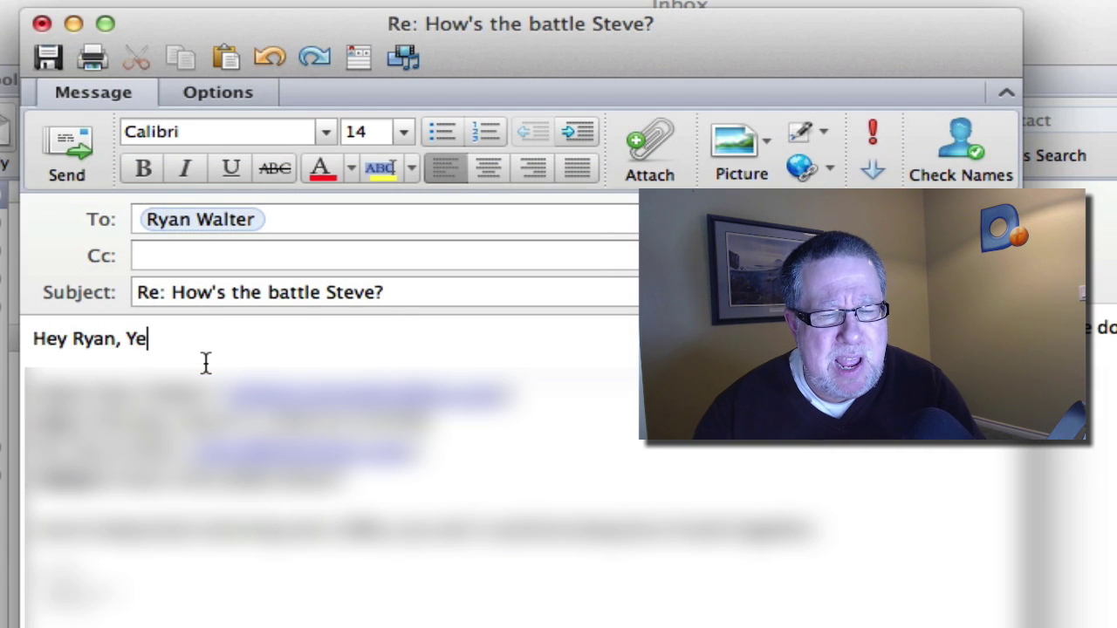
{"action": "type", "text": "s, how "}
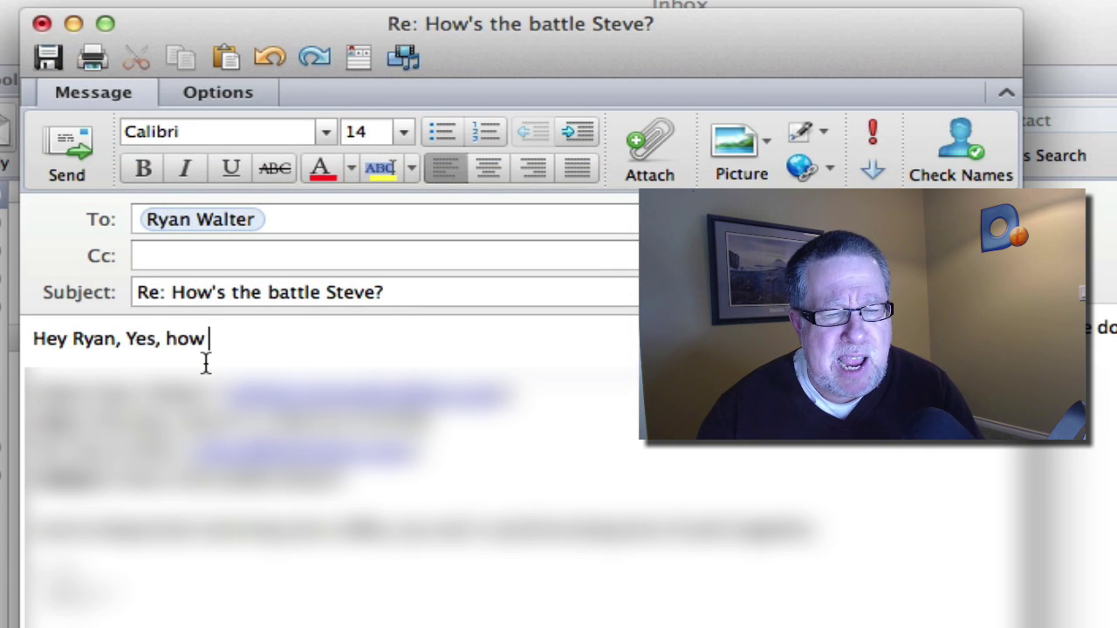
{"action": "type", "text": "does next "}
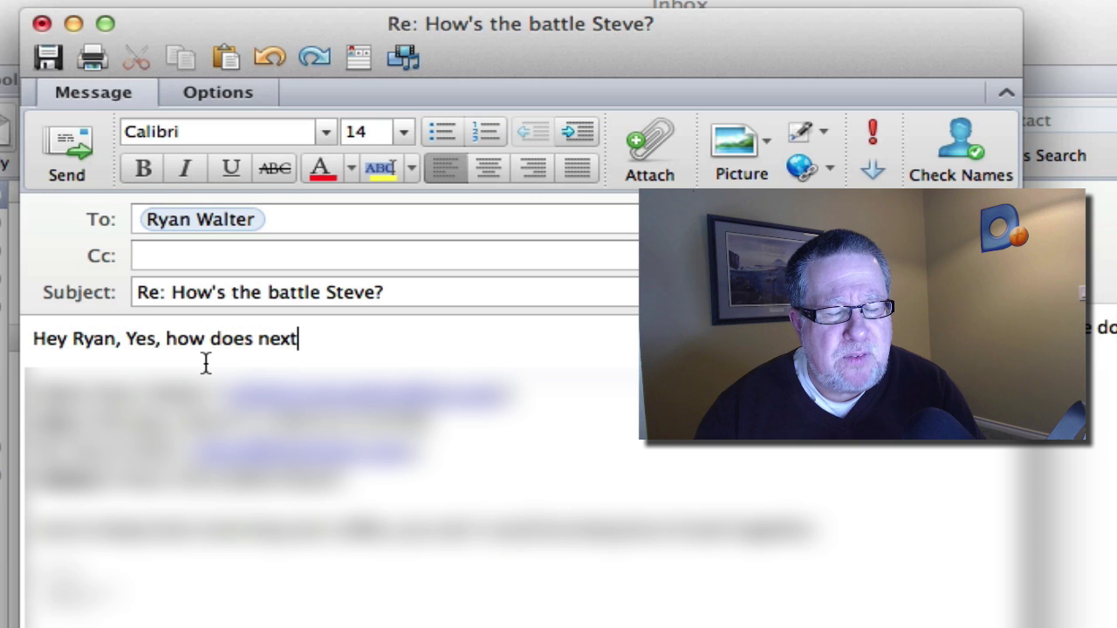
{"action": "type", "text": "week look?"}
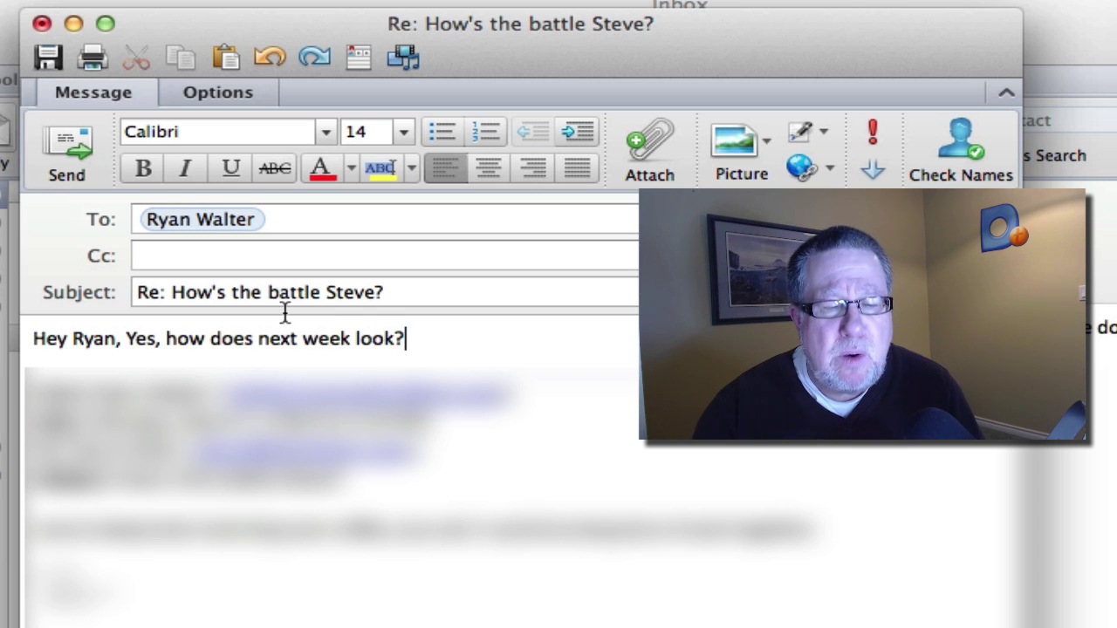
{"action": "key", "text": "Return"}
{"action": "key", "text": "Return"}
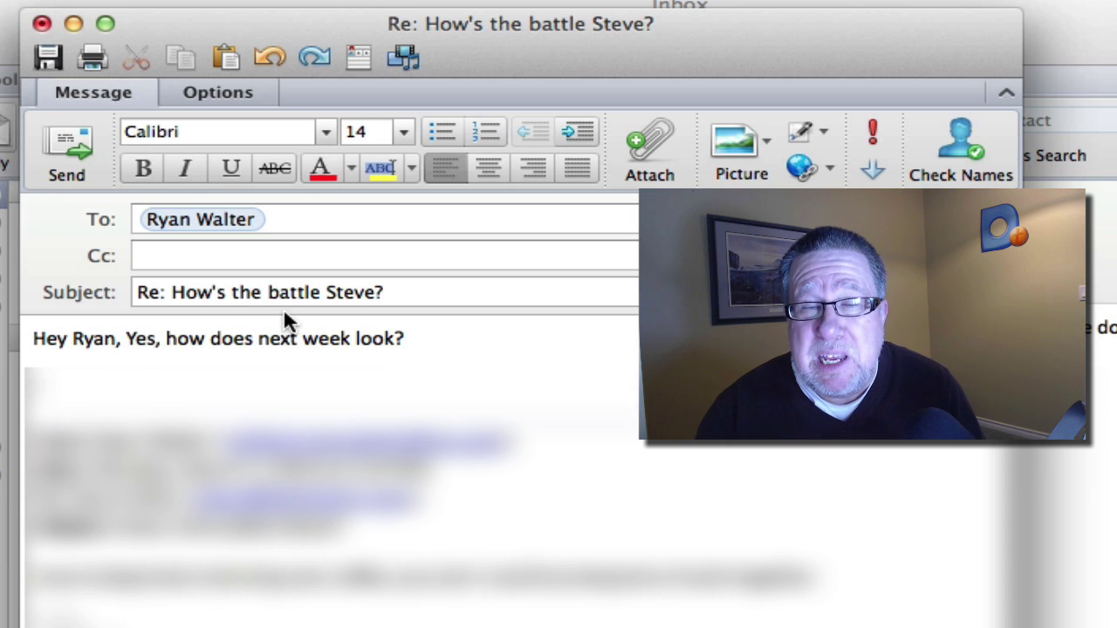
{"action": "left_click", "coordinate": [253, 256]}
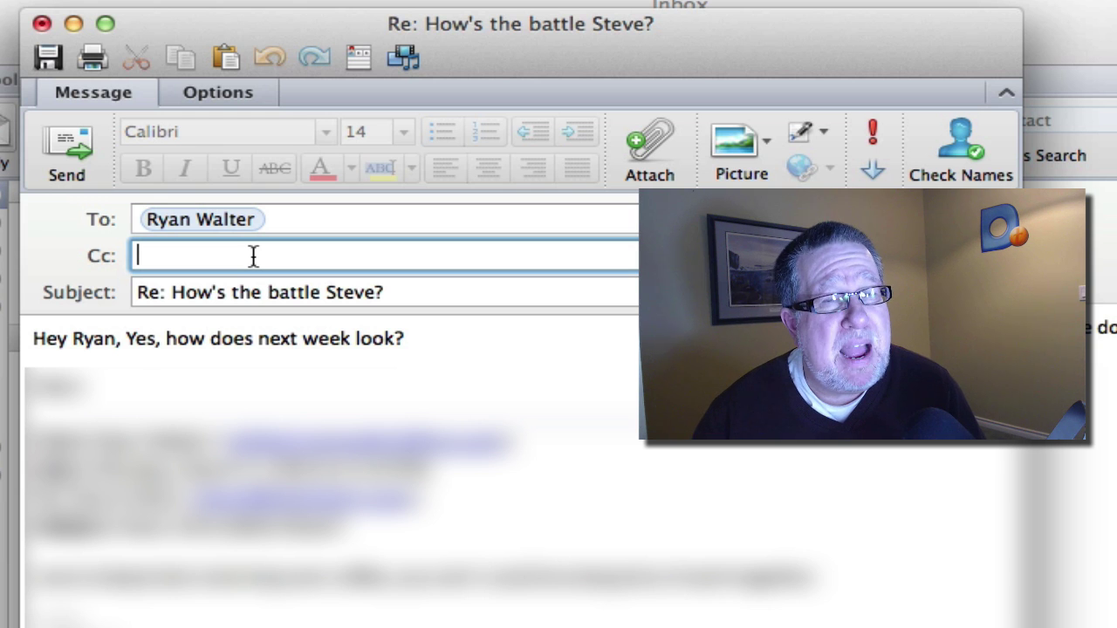
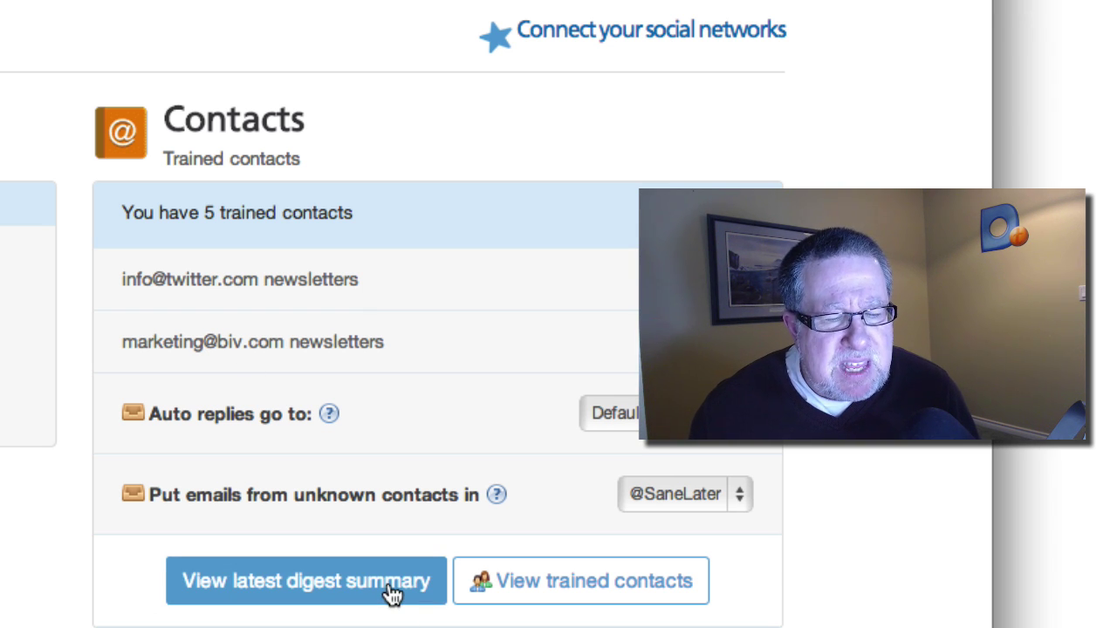
Step: Open the latest digest summary from the SaneBox Contacts section
{"action": "left_click", "coordinate": [390, 592]}
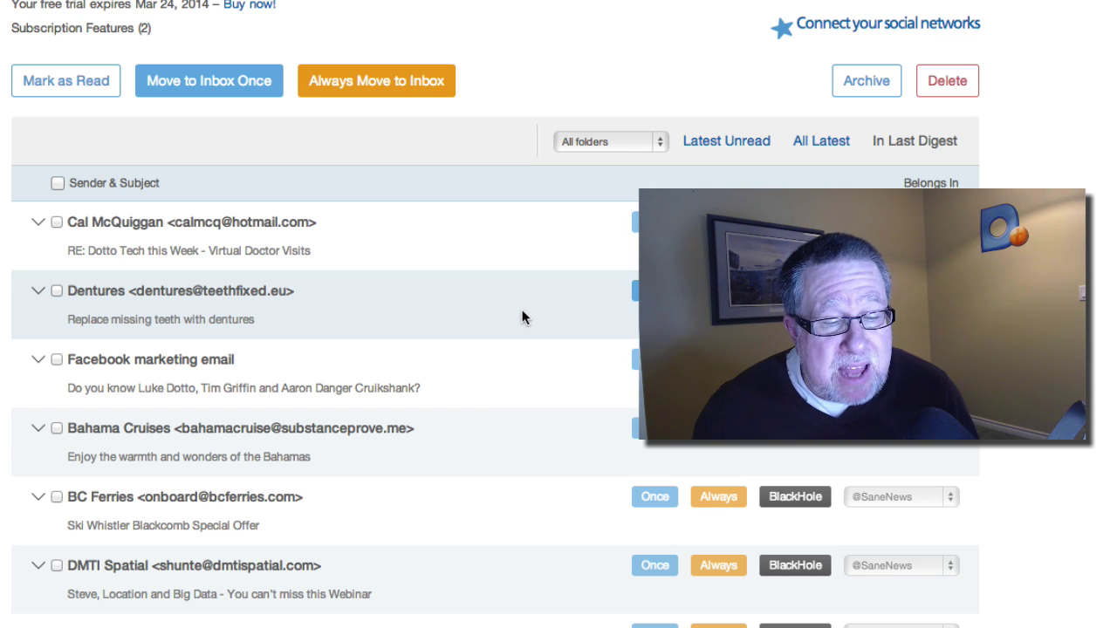
Step: Scroll through the digest's filtered emails, such as BC Ferries and DMTI Spatial
{"action": "scroll", "coordinate": [575, 492], "scroll_direction": "down", "scroll_amount": 3}
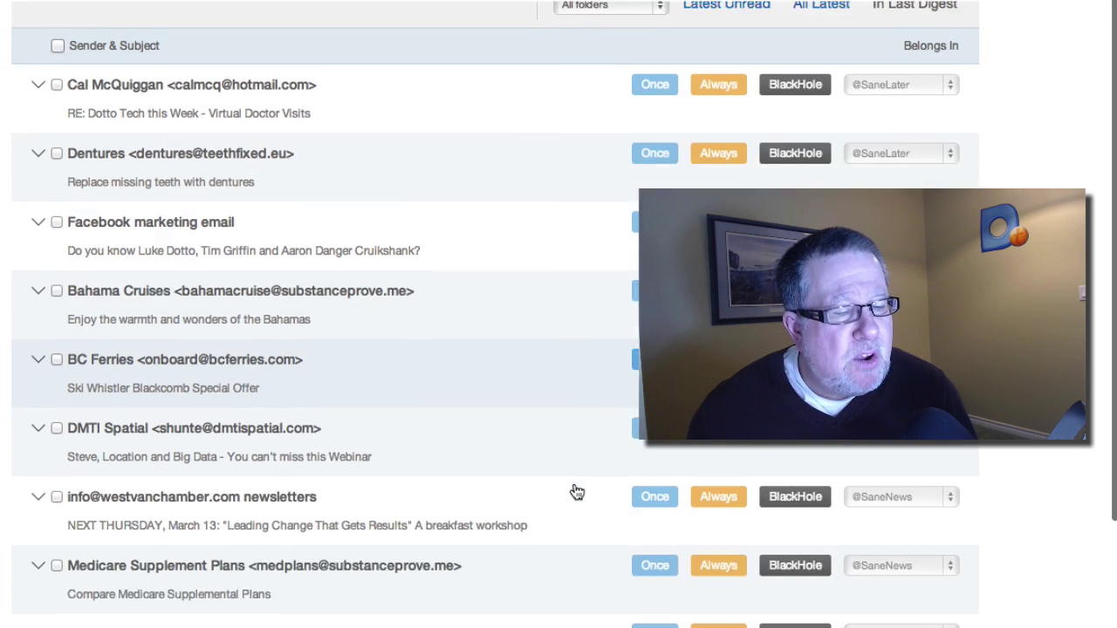
{"action": "scroll", "coordinate": [575, 491], "scroll_direction": "up", "scroll_amount": 1}
{"action": "scroll", "coordinate": [575, 492], "scroll_direction": "up", "scroll_amount": 2}
{"action": "scroll", "coordinate": [575, 491], "scroll_direction": "up", "scroll_amount": 4}
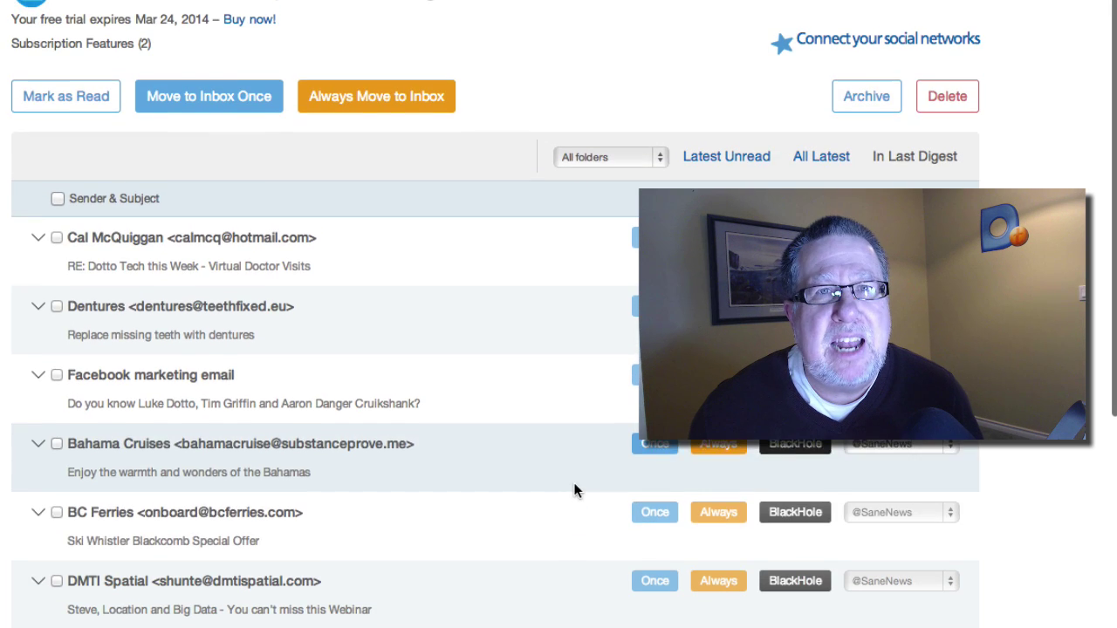
{"action": "scroll", "coordinate": [574, 491], "scroll_direction": "down", "scroll_amount": 1}
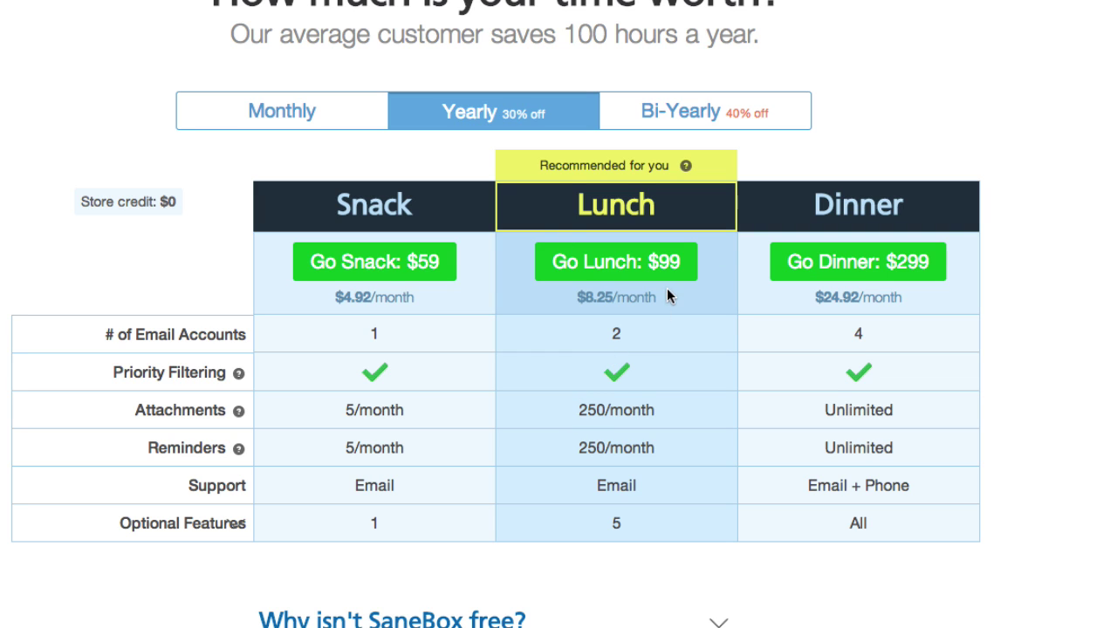
Step: Switch the pricing page to Bi-Yearly billing to show the $99, $169 and $499 plans
{"action": "left_click", "coordinate": [707, 109]}
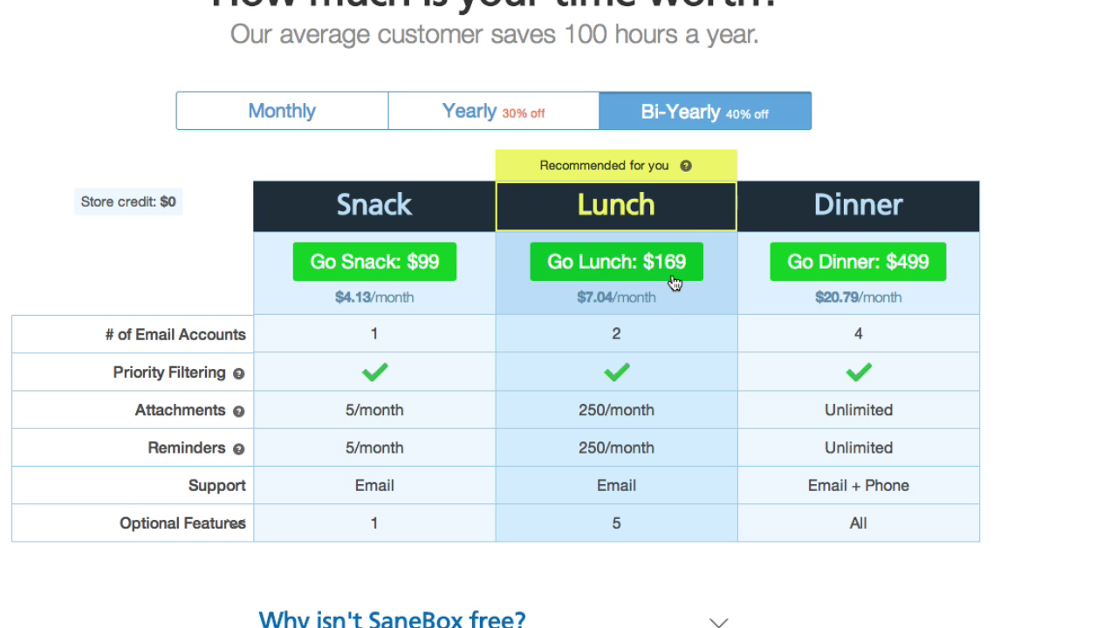